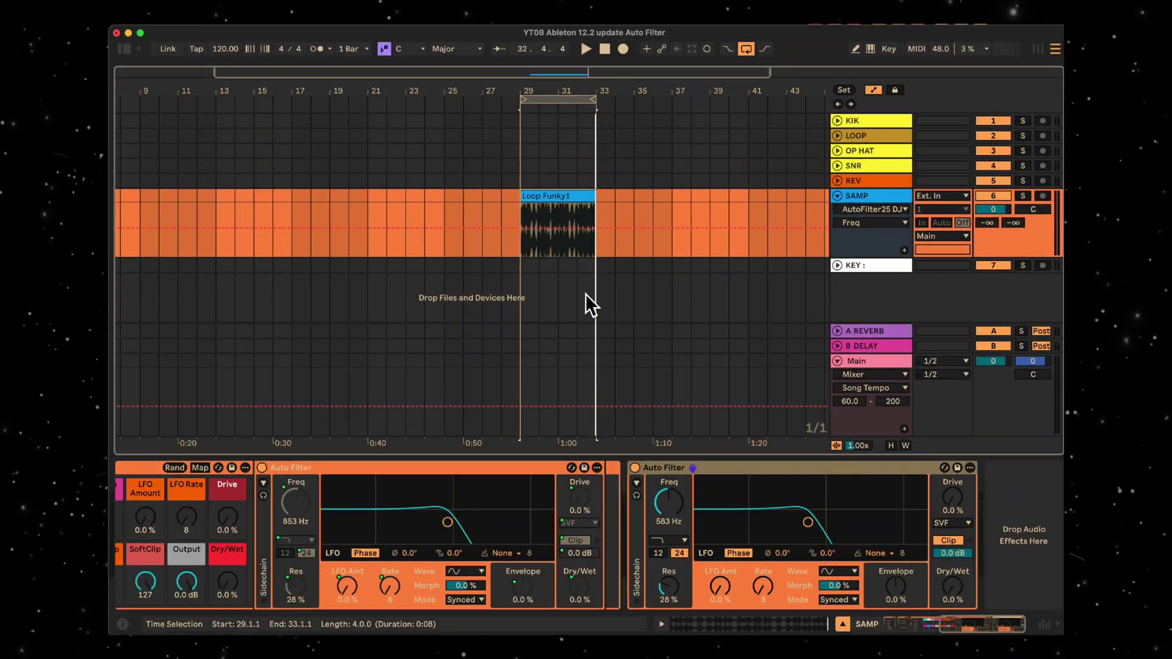
{"action": "right_click", "coordinate": [569, 192]}
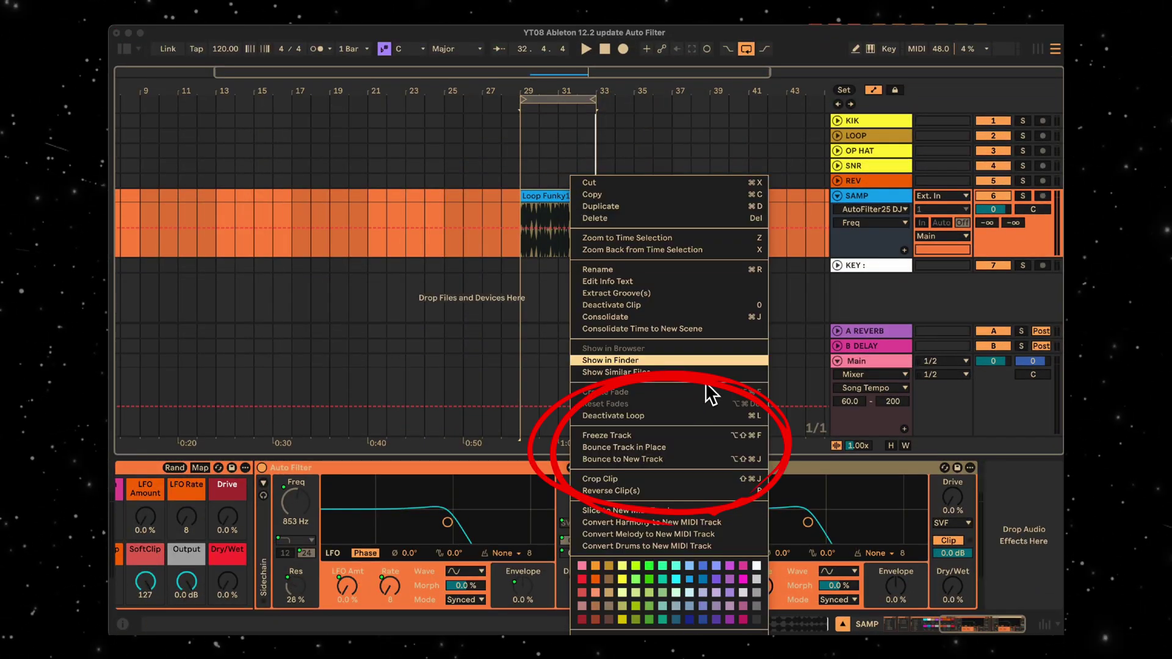
{"action": "left_click", "coordinate": [662, 459]}
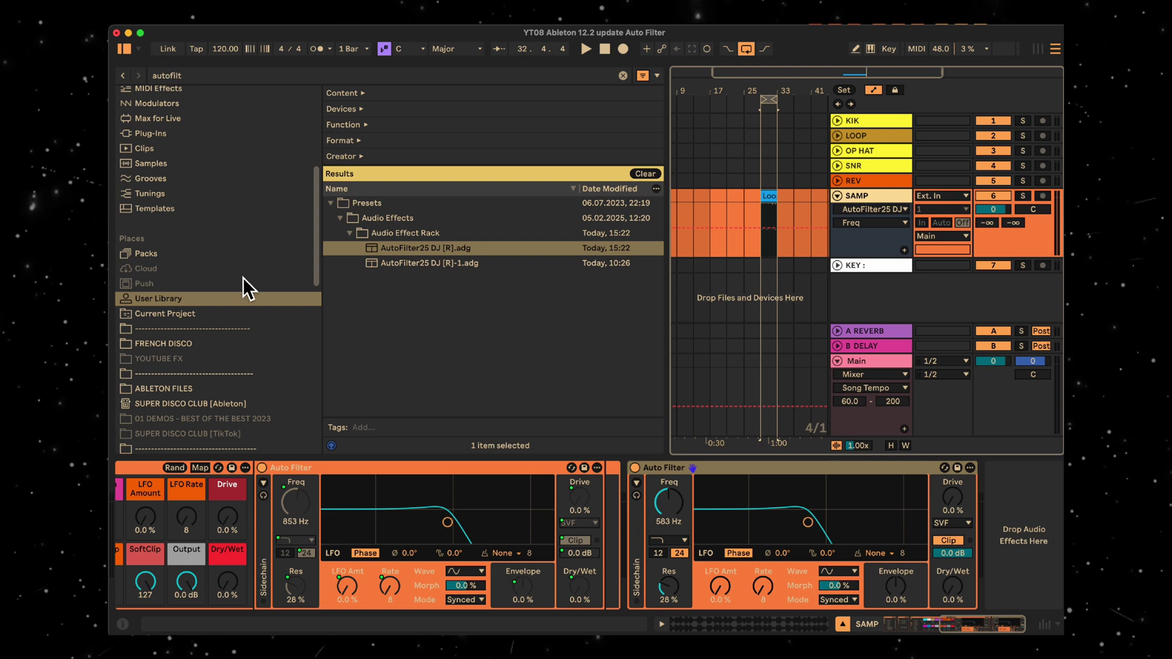
{"action": "scroll", "coordinate": [186, 314], "scroll_direction": "down", "scroll_amount": 3}
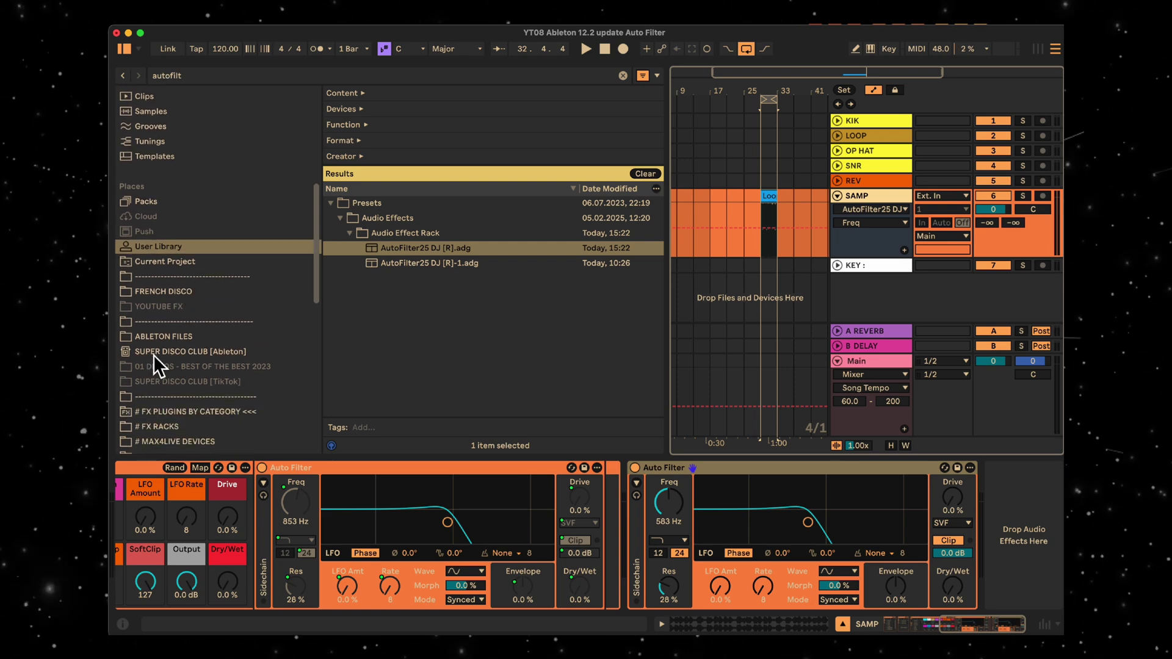
{"action": "left_click", "coordinate": [153, 354]}
{"action": "right_click", "coordinate": [151, 352]}
{"action": "left_click", "coordinate": [216, 517]}
{"action": "scroll", "coordinate": [183, 402], "scroll_direction": "down", "scroll_amount": 3}
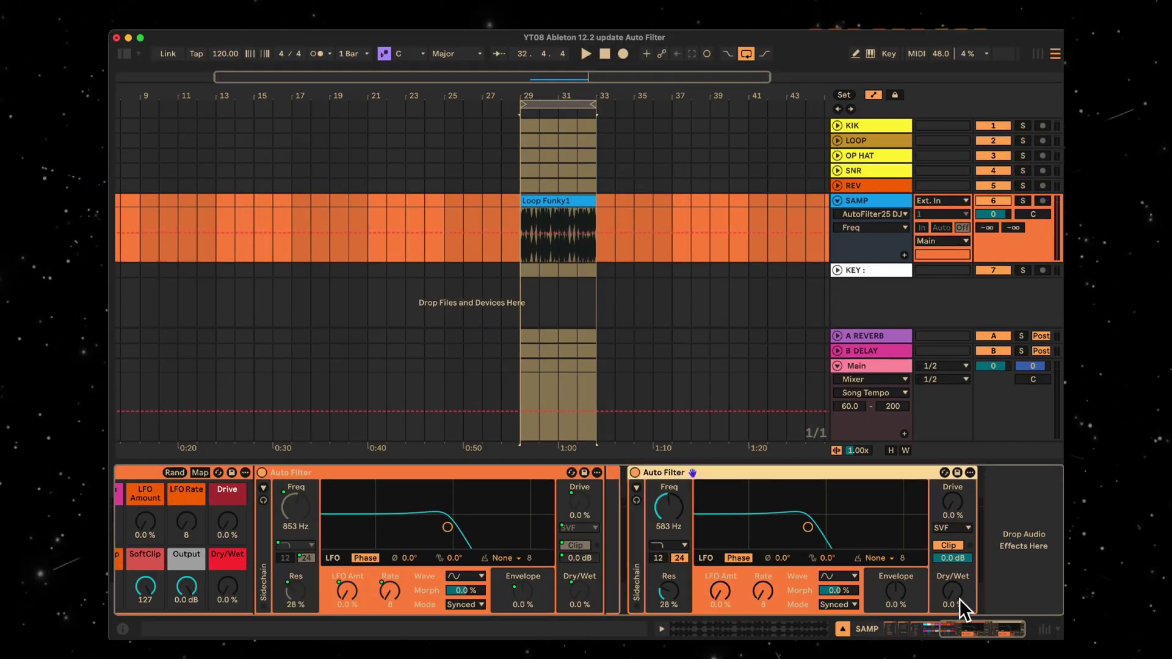
{"action": "mouse_move", "coordinate": [960, 600]}
{"action": "left_mouse_down"}
{"action": "mouse_move", "coordinate": [959, 513]}
{"action": "mouse_move", "coordinate": [959, 599]}
{"action": "left_mouse_up"}
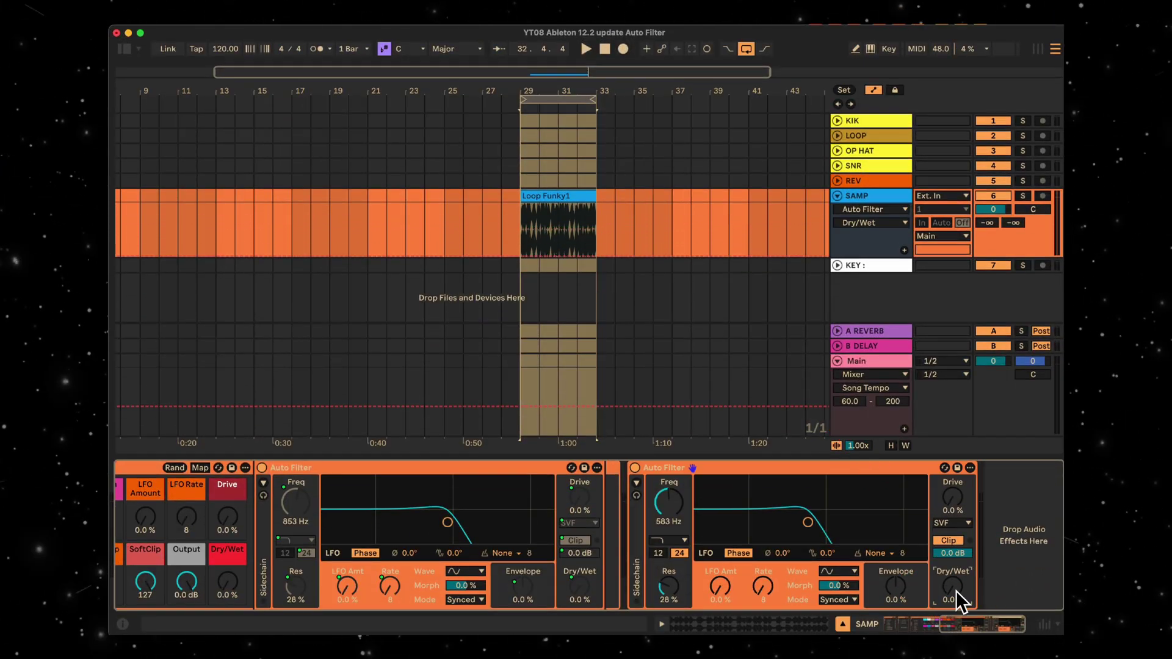
- Play the Loop Funky1 clip briefly and examine the second Auto Filter's LFO waveform and circuit options
{"action": "left_click", "coordinate": [544, 194]}
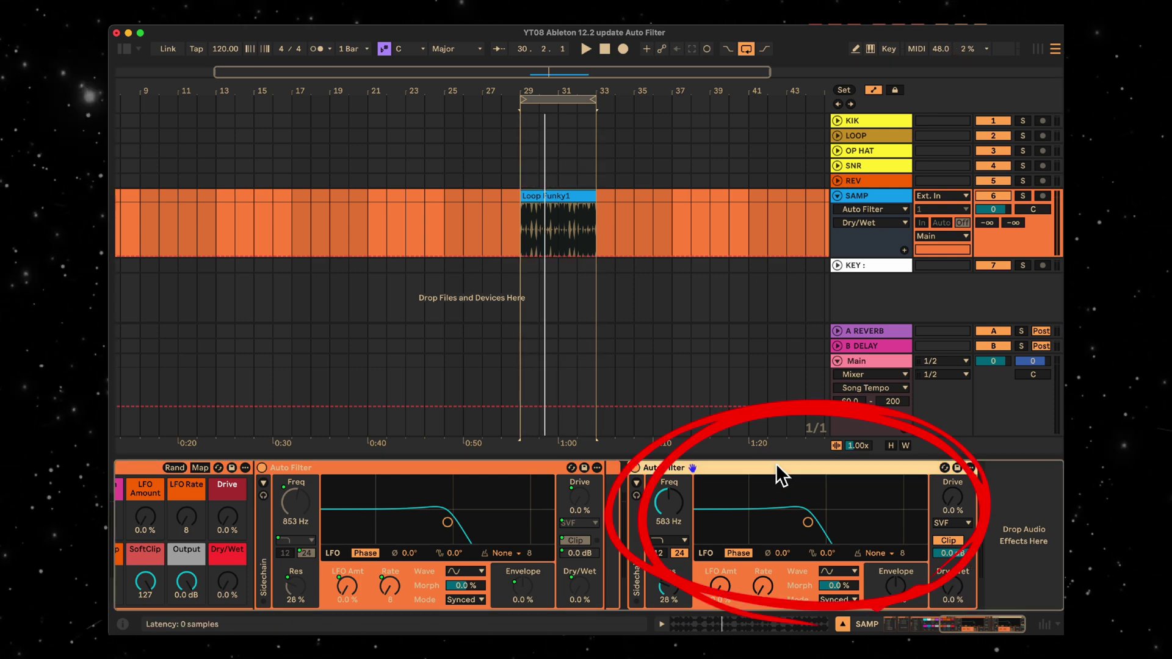
{"action": "key", "text": "space"}
{"action": "key", "text": "space"}
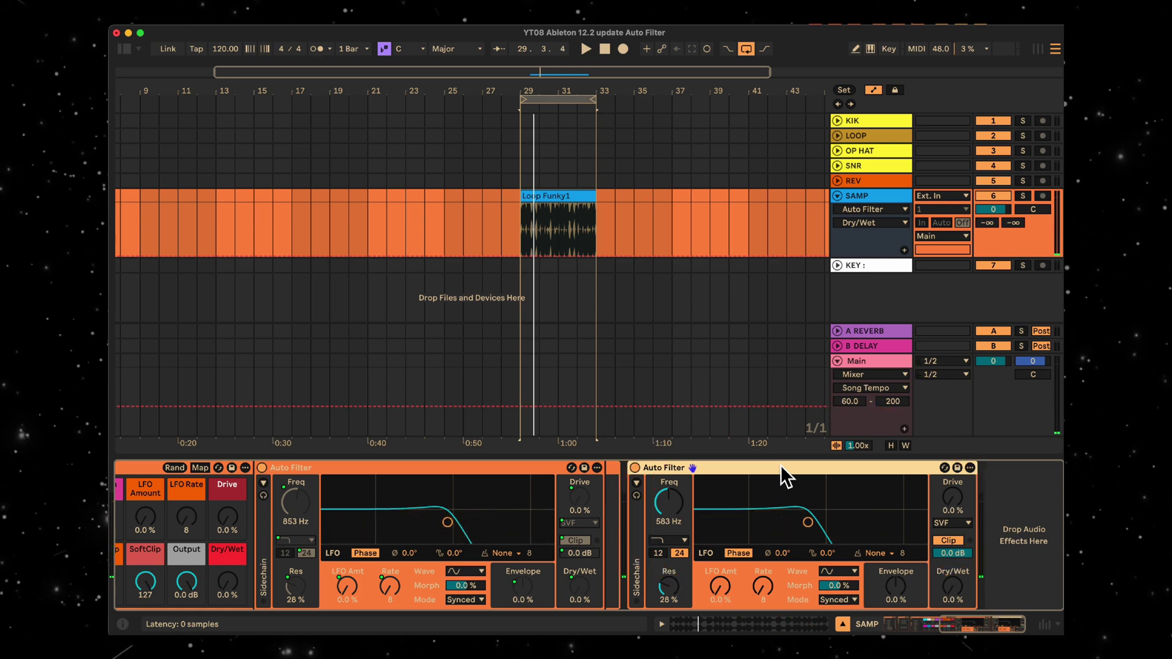
{"action": "left_click", "coordinate": [844, 571]}
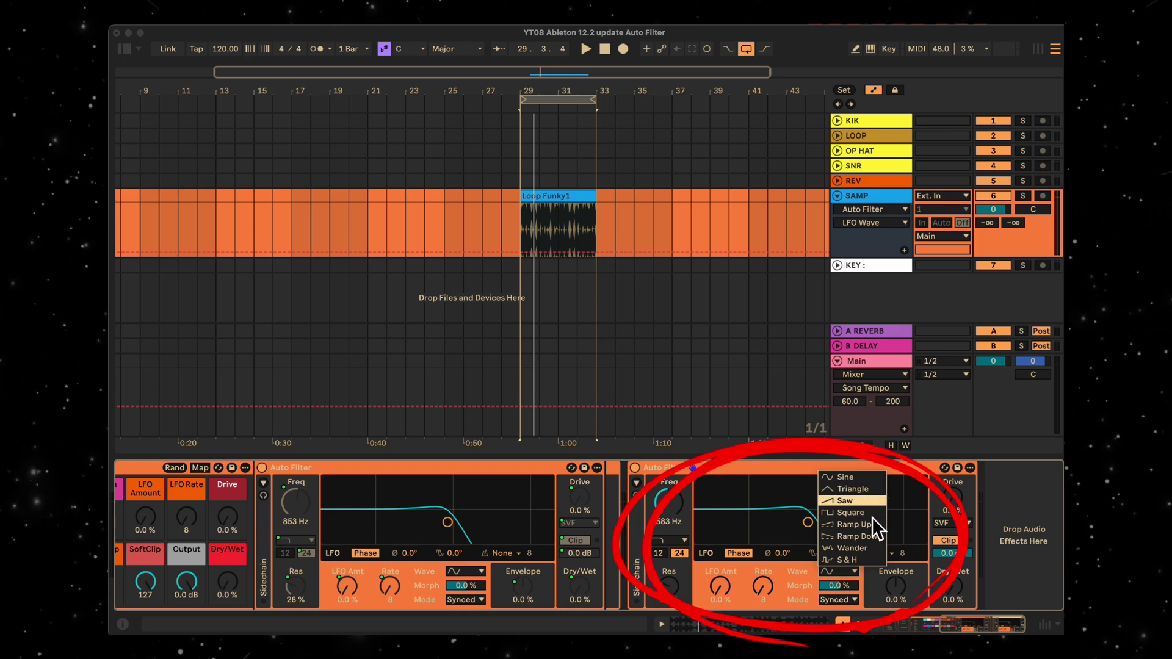
{"action": "left_click", "coordinate": [767, 556]}
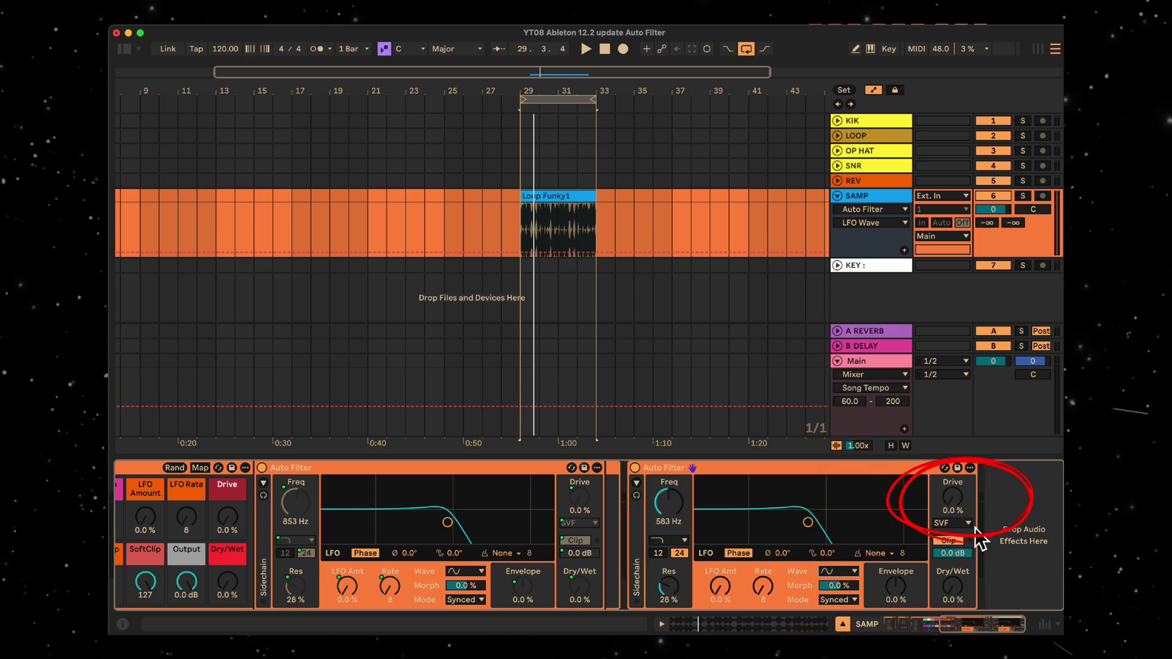
{"action": "left_click", "coordinate": [966, 524]}
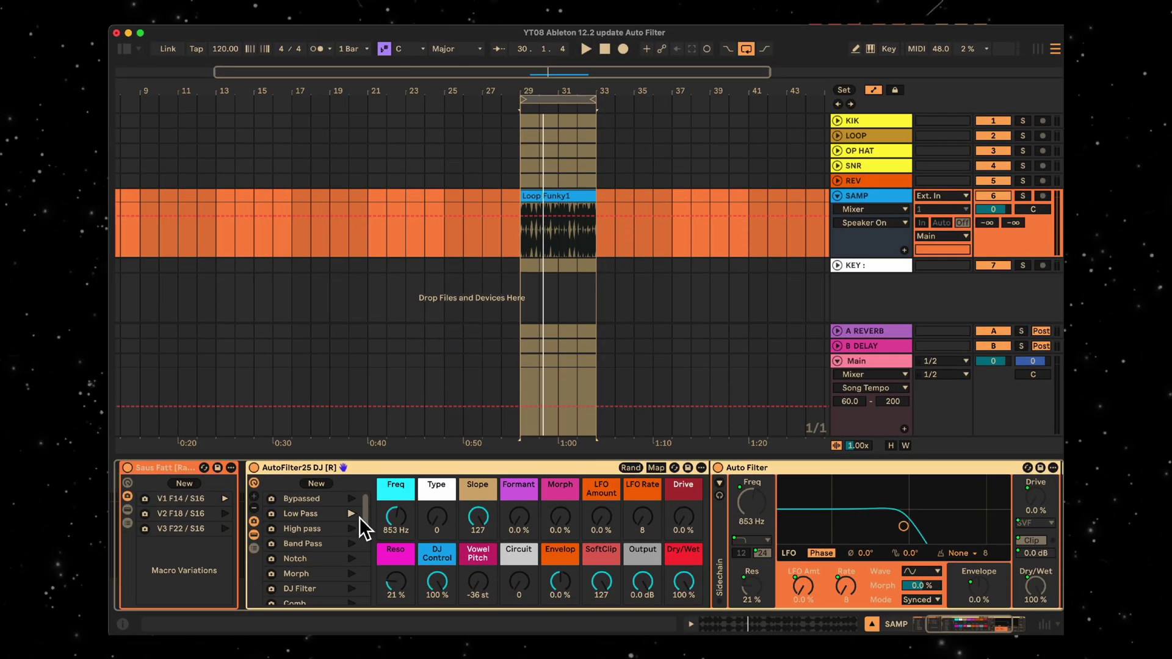
- Audition the loop through the rack's Low Pass and High pass variations, sweeping the Freq macro in each
{"action": "left_click", "coordinate": [355, 515]}
{"action": "key", "text": "space"}
{"action": "left_click_drag", "start_coordinate": [399, 515], "coordinate": [399, 498]}
{"action": "left_click", "coordinate": [352, 529]}
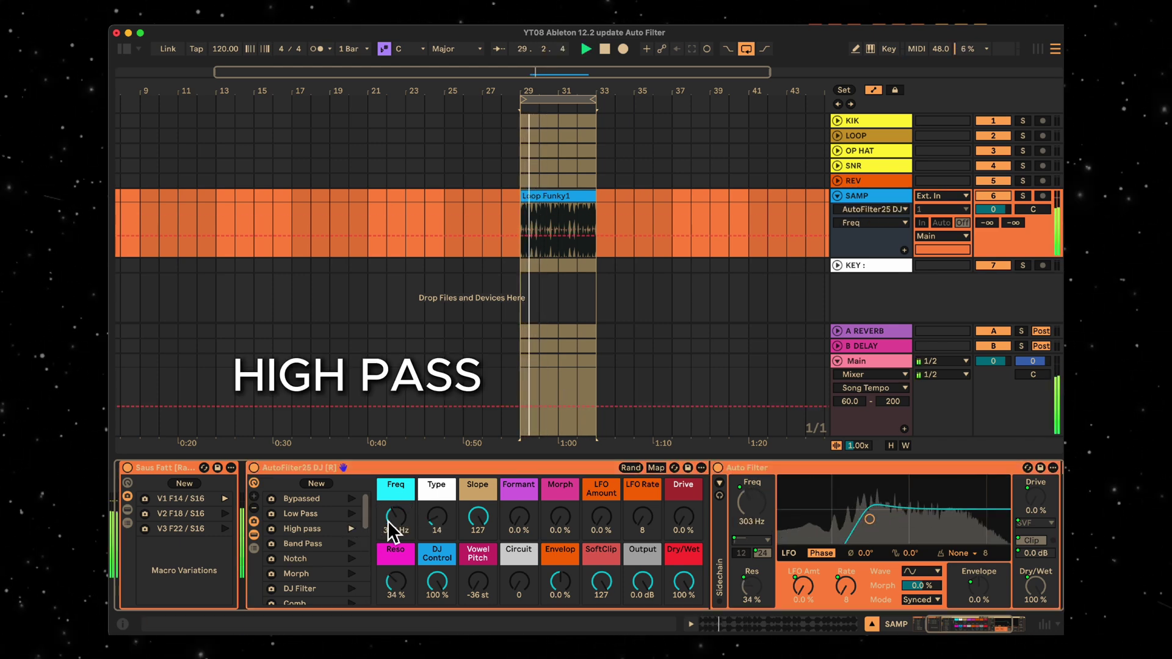
{"action": "left_click_drag", "start_coordinate": [387, 531], "coordinate": [387, 513]}
- Audition the rack's Band Pass and Notch variations, raising the Freq macro in each to sweep the filter
{"action": "left_click", "coordinate": [352, 543]}
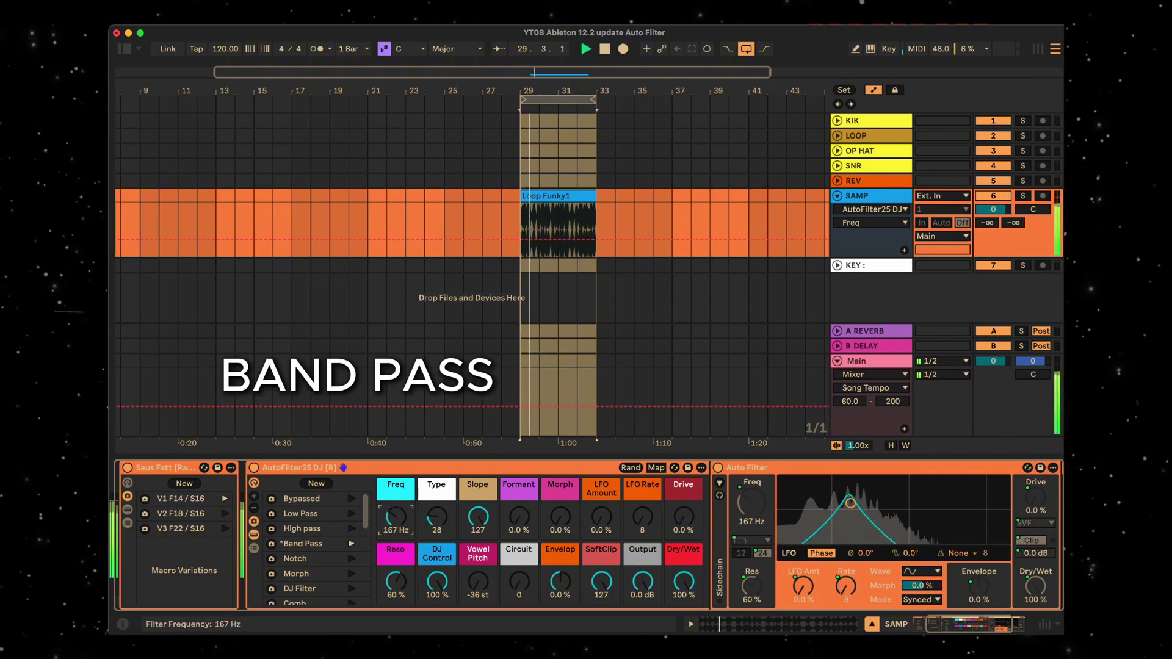
{"action": "left_click_drag", "start_coordinate": [396, 518], "coordinate": [395, 488]}
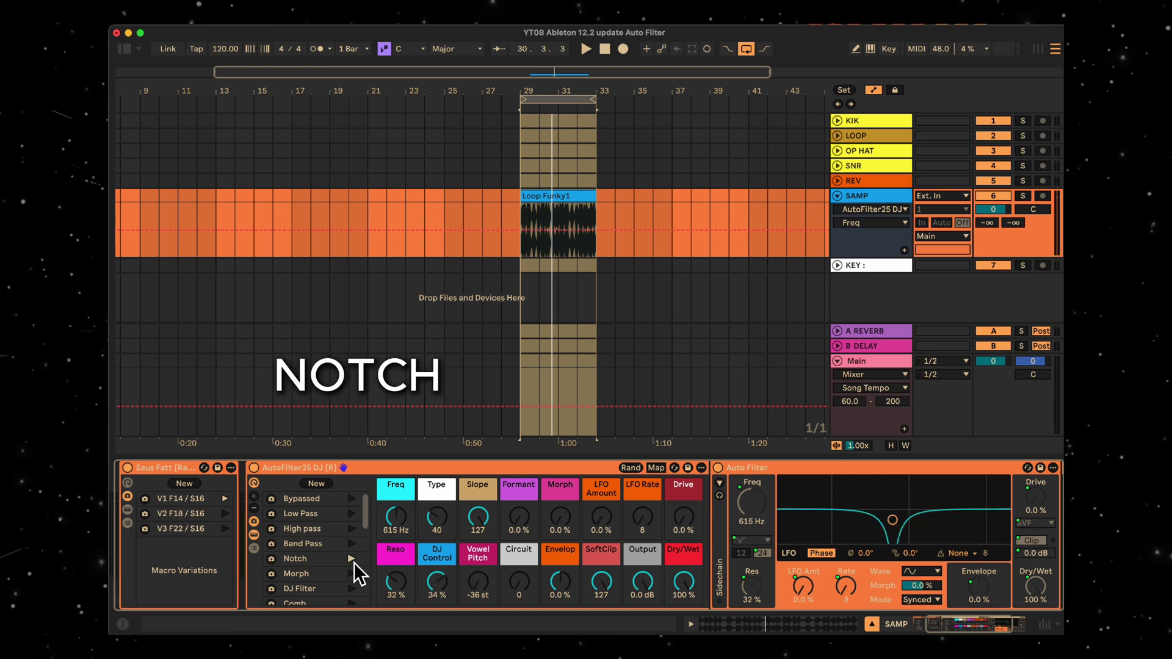
{"action": "left_click_drag", "start_coordinate": [396, 518], "coordinate": [396, 482]}
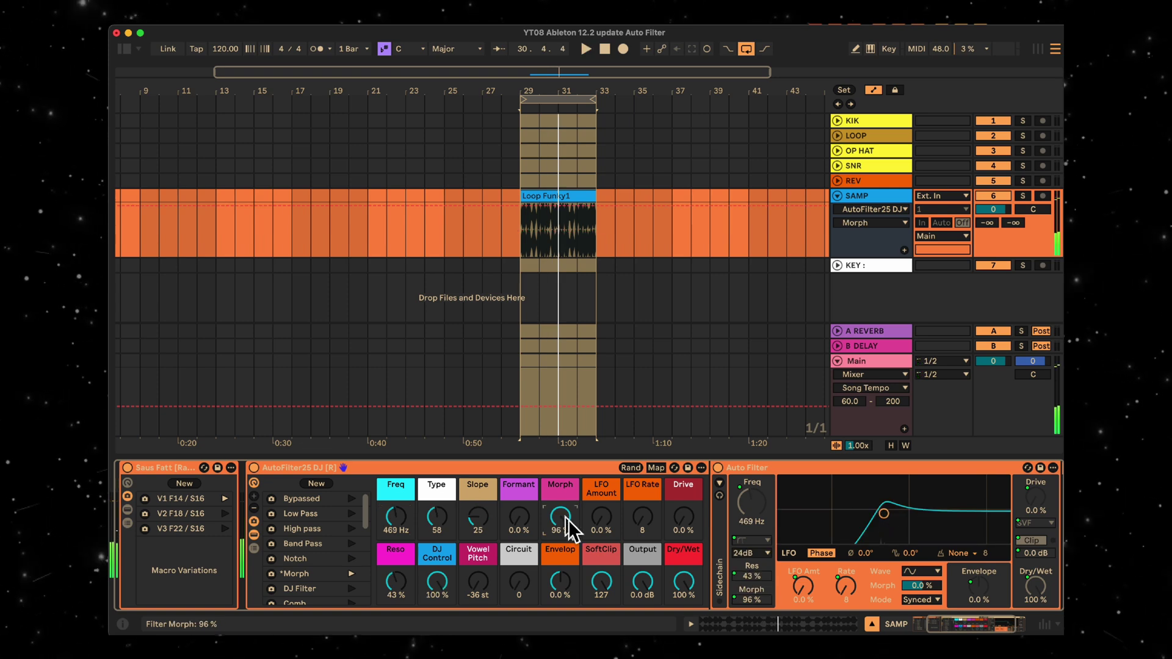
- Play the loop through the Morph variation and set the Slope macro to 32 and the Morph macro to 79%
{"action": "key", "text": "space"}
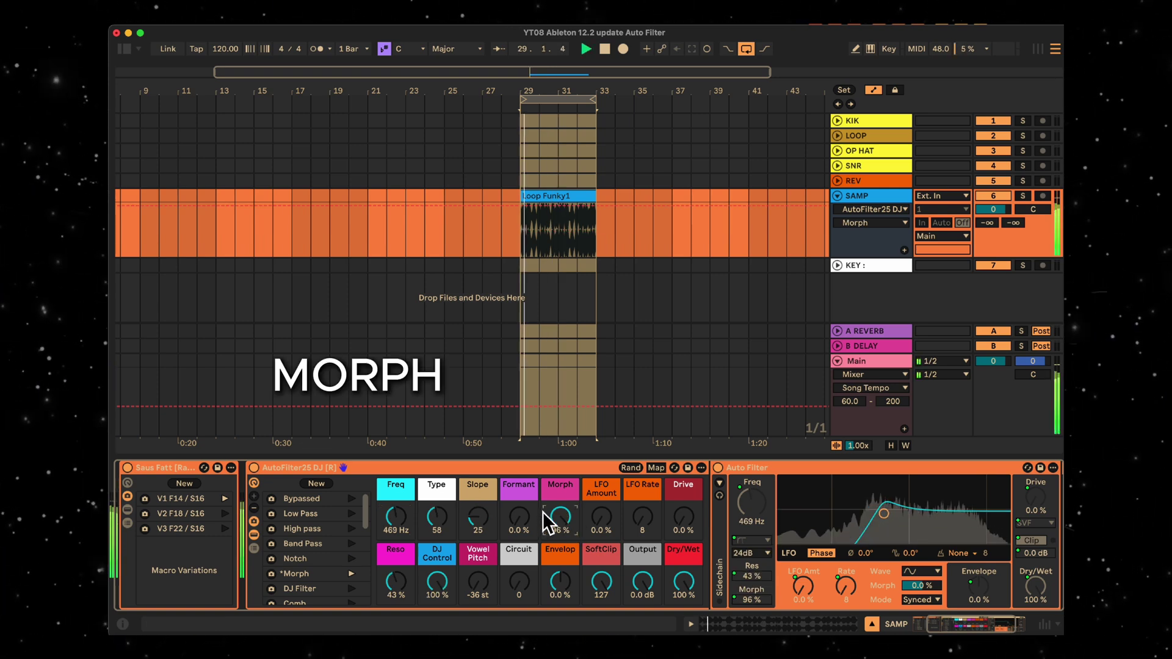
{"action": "left_click_drag", "start_coordinate": [483, 524], "coordinate": [482, 520]}
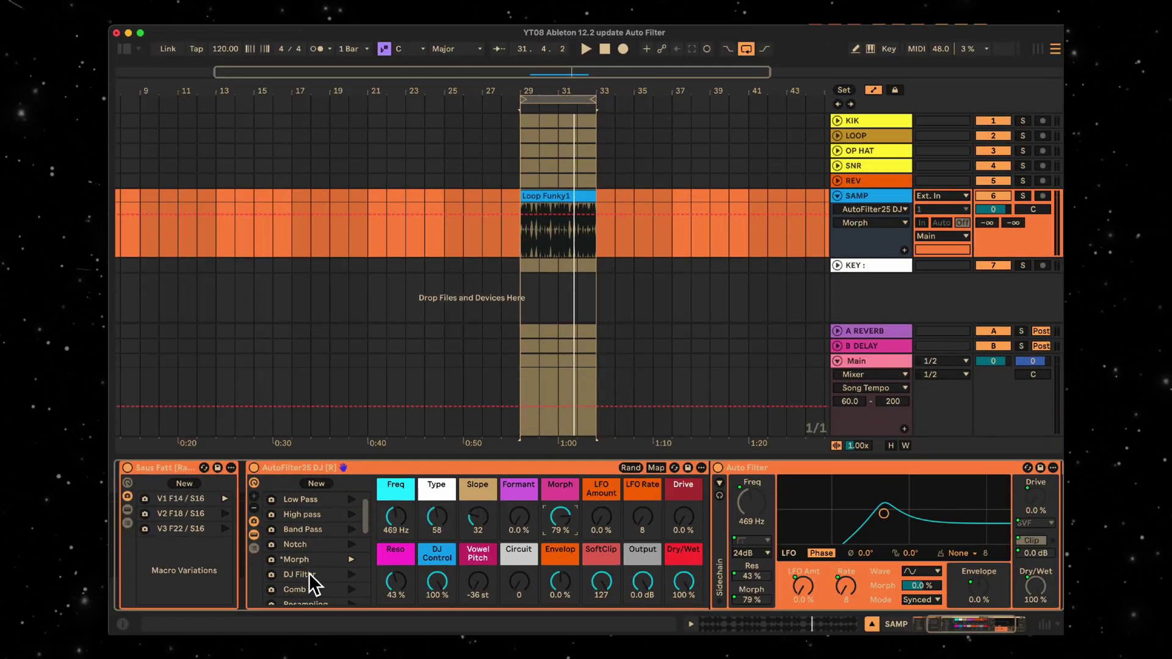
- Load the DJ Filter variation and sweep the DJ Control macro during playback, then stop the loop
{"action": "left_click", "coordinate": [324, 576]}
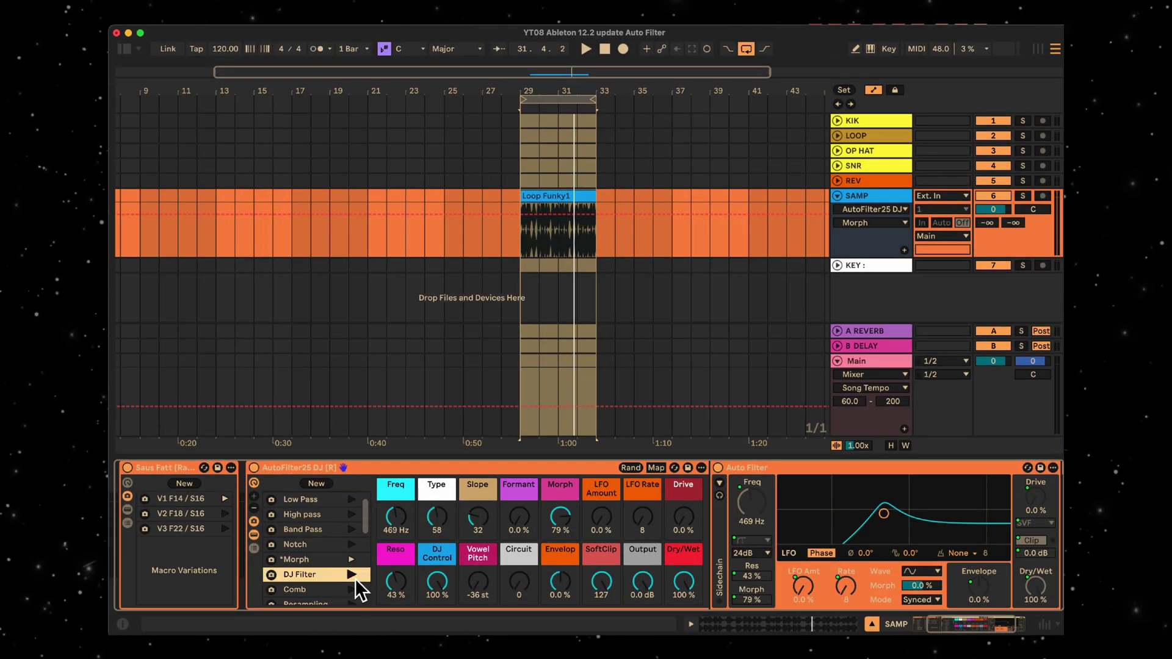
{"action": "left_click", "coordinate": [351, 575]}
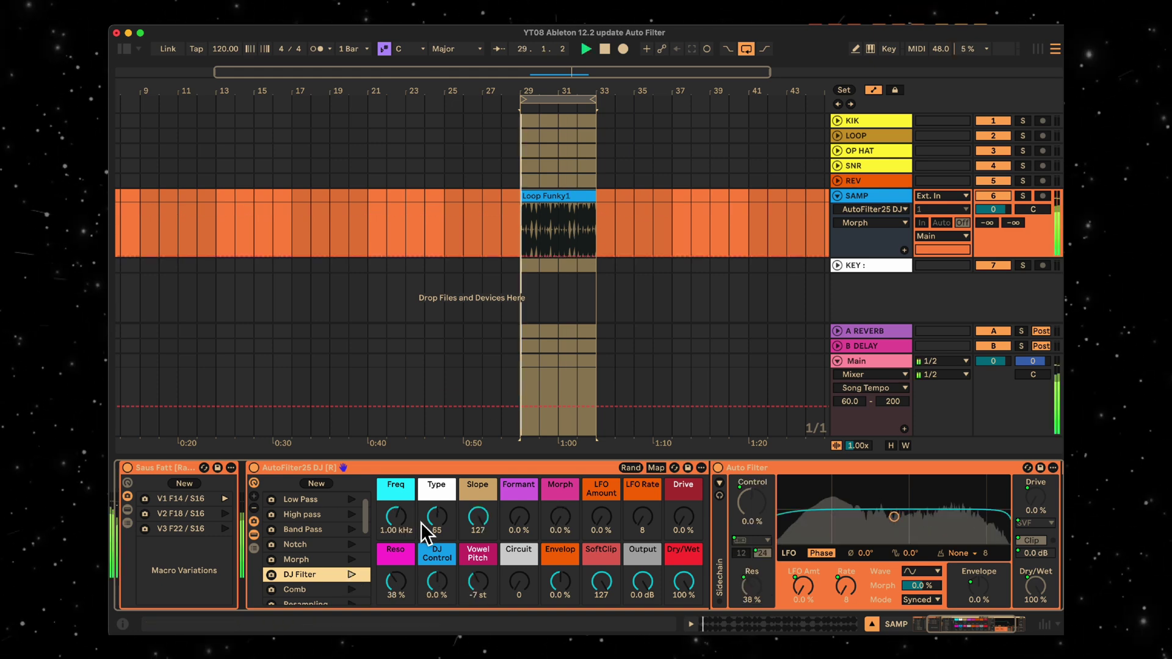
{"action": "left_click", "coordinate": [445, 584]}
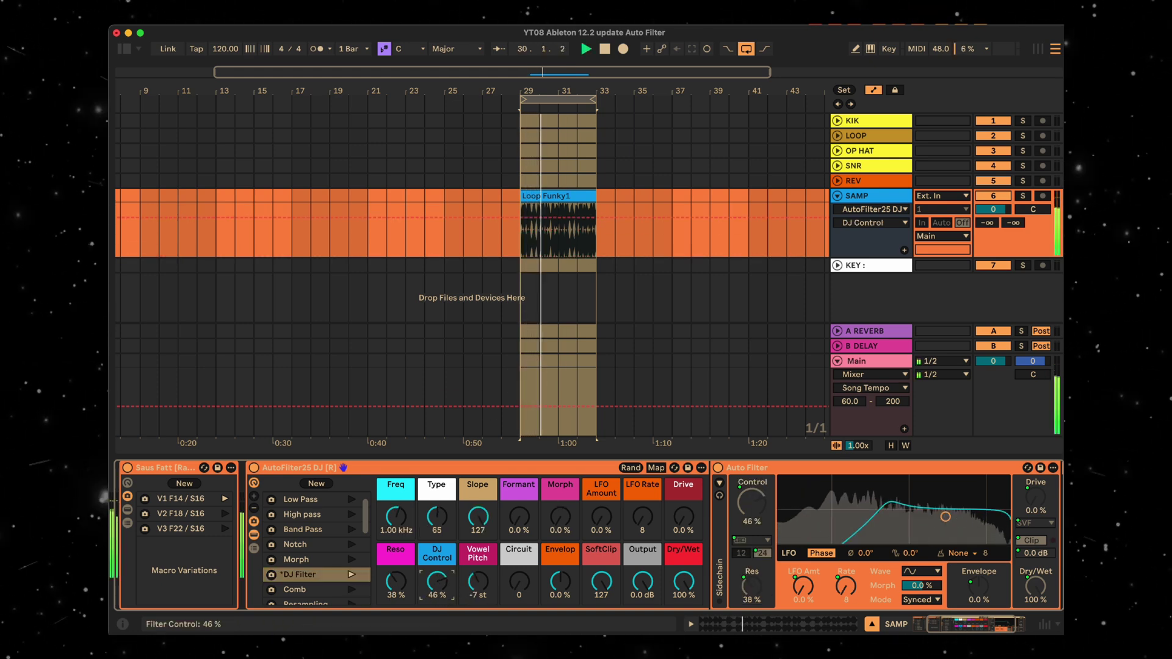
{"action": "left_click_drag", "start_coordinate": [445, 584], "coordinate": [445, 597]}
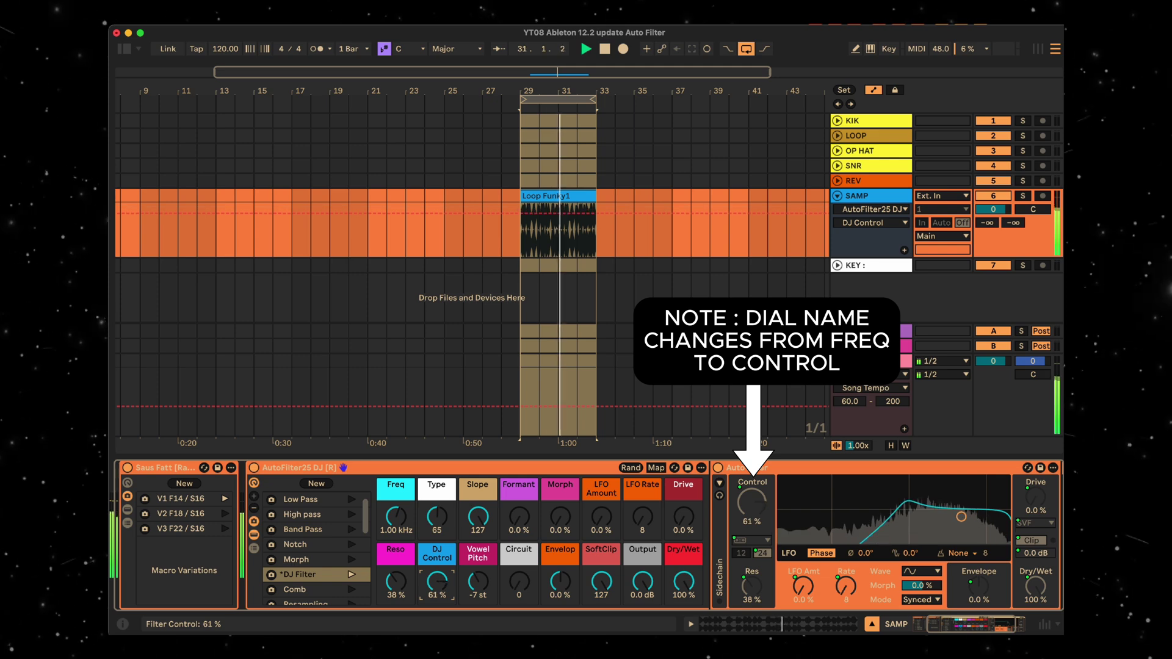
{"action": "mouse_move", "coordinate": [445, 584]}
{"action": "left_mouse_down"}
{"action": "mouse_move", "coordinate": [445, 551]}
{"action": "mouse_move", "coordinate": [445, 590]}
{"action": "left_mouse_up"}
{"action": "key", "text": "space"}
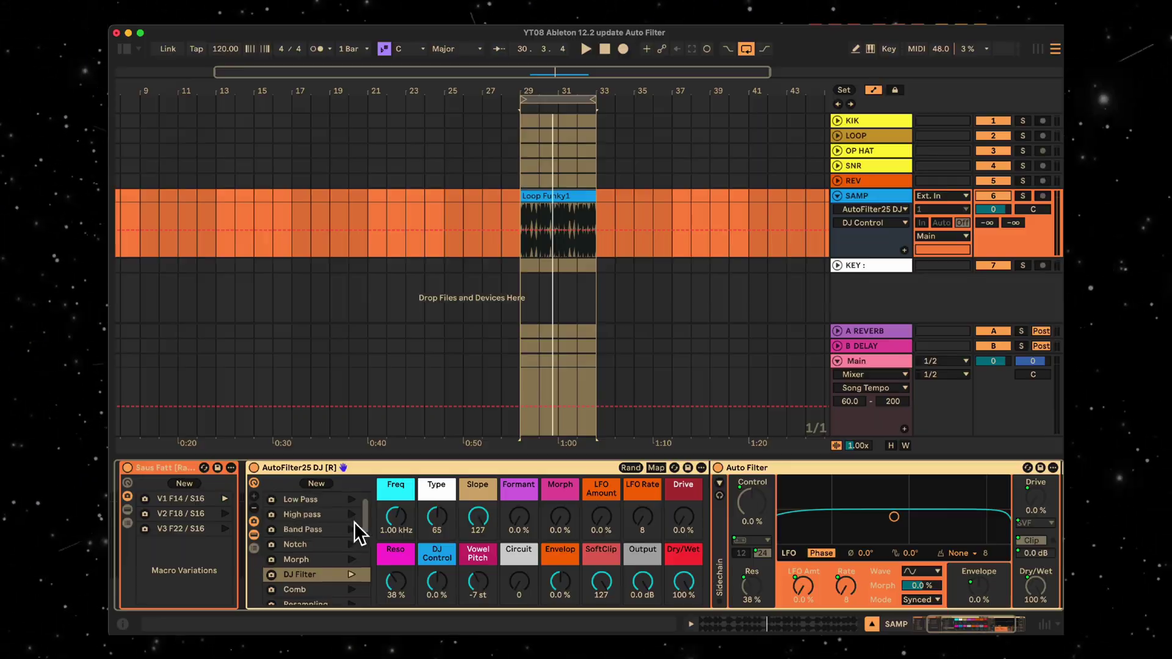
- Load the Comb variation and sweep the Freq macro down to about 102 Hz and back up during playback
{"action": "scroll", "coordinate": [356, 531], "scroll_direction": "down", "scroll_amount": 1}
{"action": "left_click", "coordinate": [352, 580]}
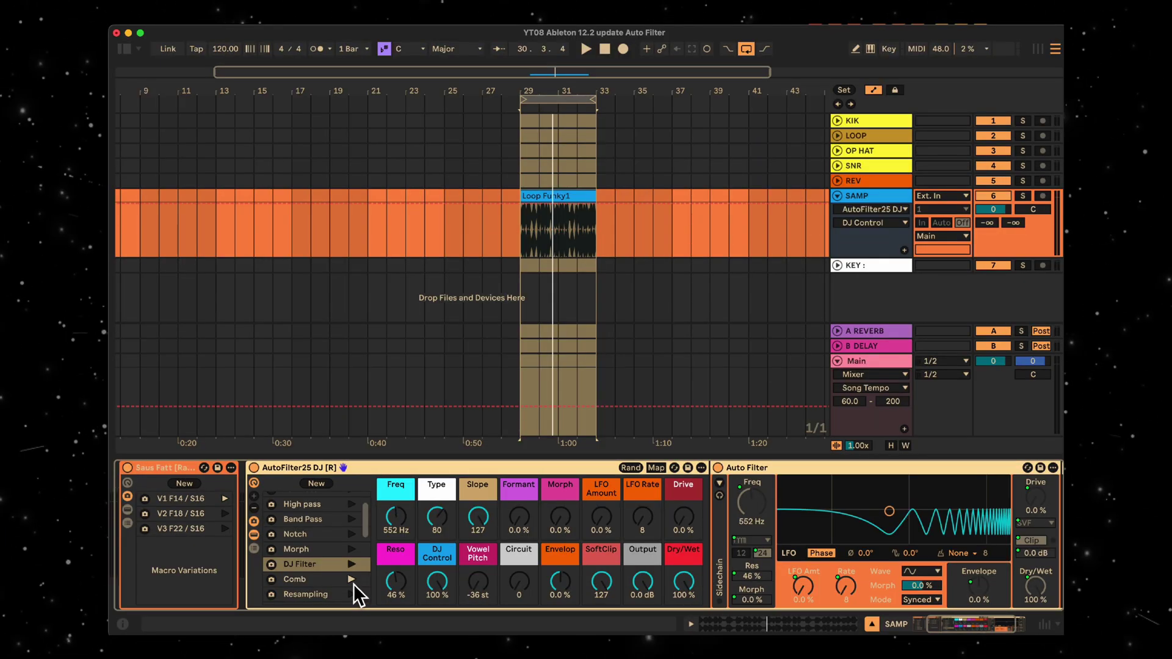
{"action": "left_click", "coordinate": [402, 520]}
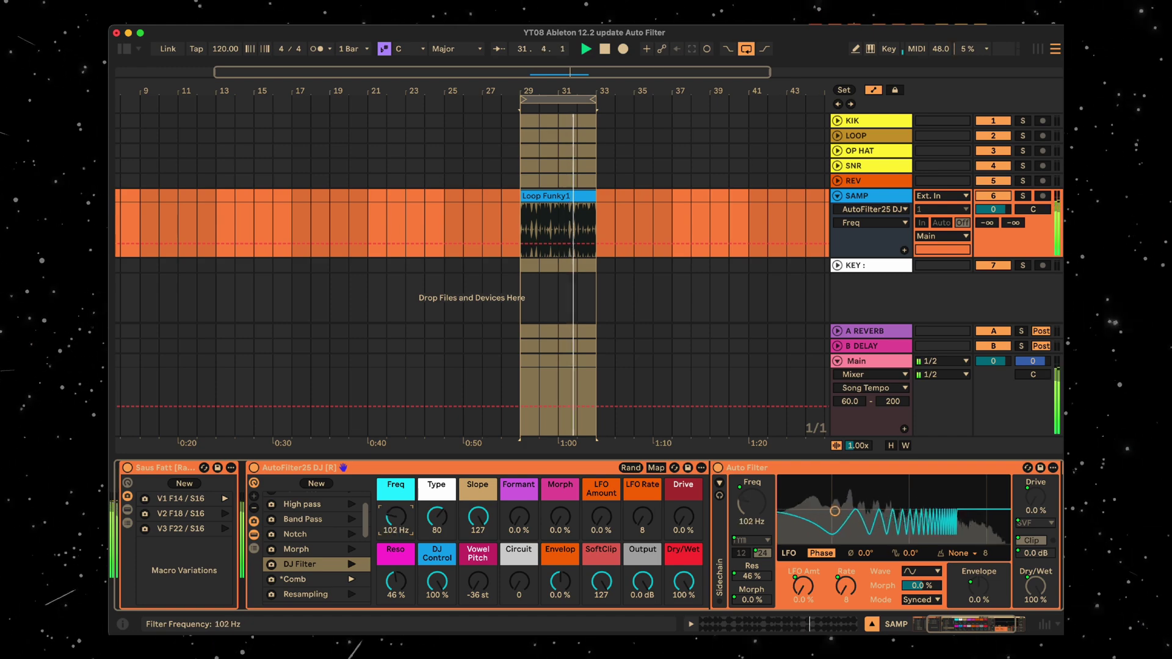
{"action": "left_click_drag", "start_coordinate": [396, 519], "coordinate": [397, 510]}
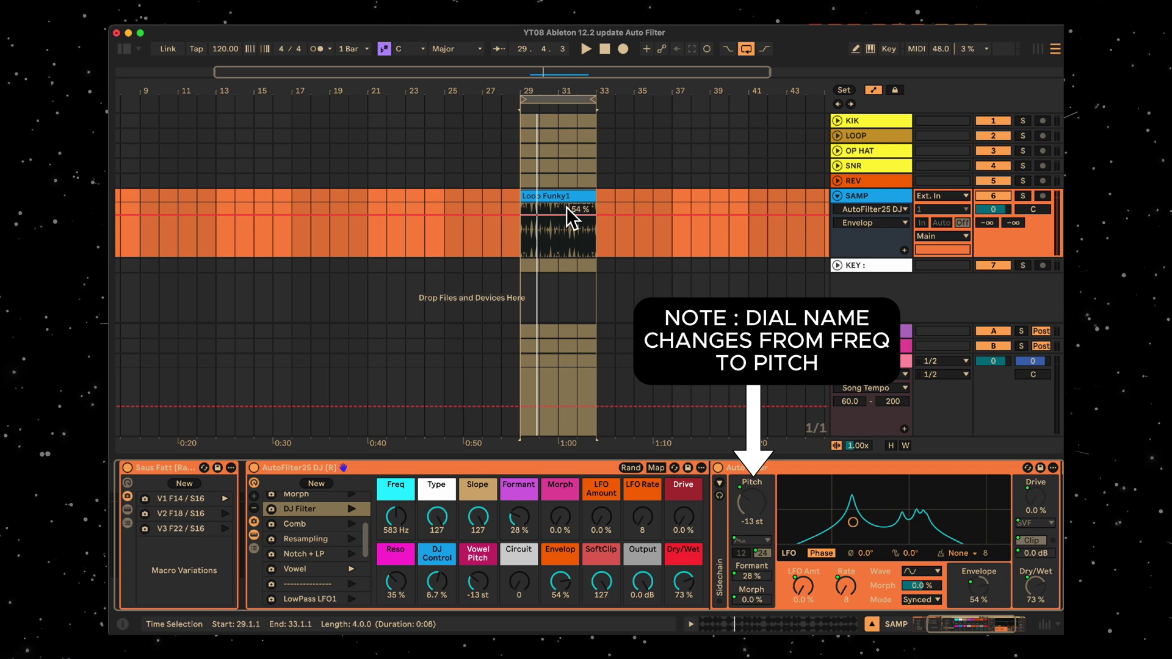
- Play the loop through the Vowel filter, setting Vowel Pitch to 12 st and Formant to 43%
{"action": "left_click", "coordinate": [486, 583]}
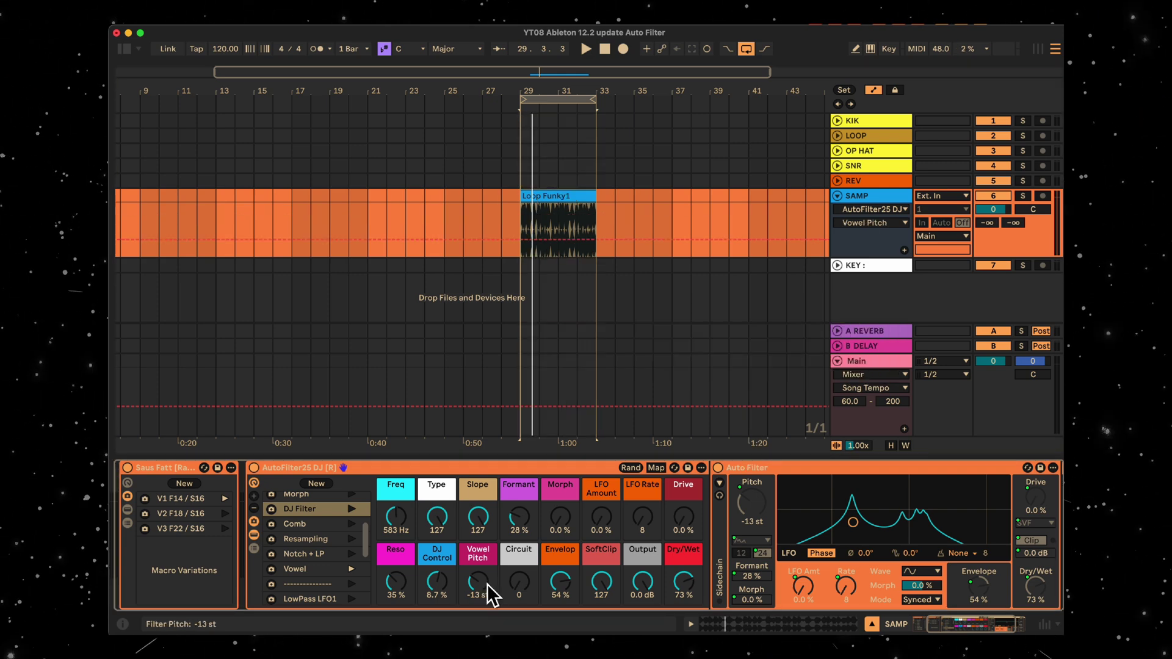
{"action": "key", "text": "space"}
{"action": "mouse_move", "coordinate": [484, 589]}
{"action": "left_mouse_down"}
{"action": "mouse_move", "coordinate": [478, 561]}
{"action": "mouse_move", "coordinate": [478, 576]}
{"action": "left_mouse_up"}
{"action": "left_click", "coordinate": [514, 527]}
{"action": "left_click_drag", "start_coordinate": [518, 518], "coordinate": [518, 504]}
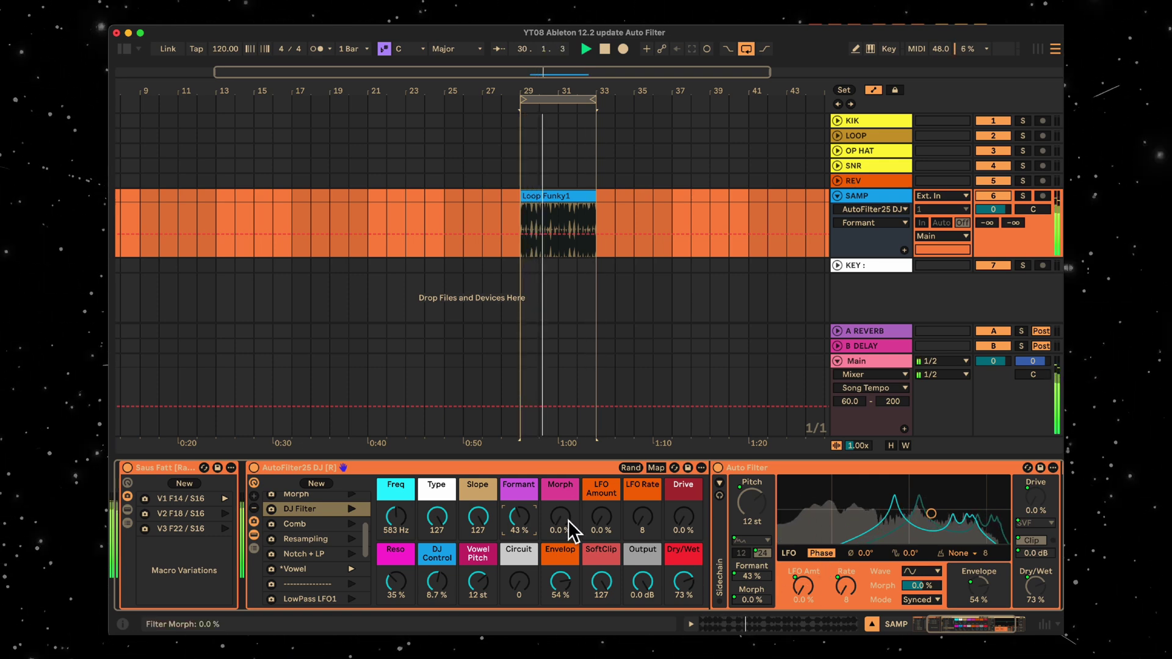
- Set the vowel filter's Morph to 35%, raise its Formant and vary its Vowel Pitch while the loop plays
{"action": "mouse_move", "coordinate": [481, 580]}
{"action": "left_mouse_down"}
{"action": "mouse_move", "coordinate": [481, 604]}
{"action": "mouse_move", "coordinate": [481, 574]}
{"action": "left_mouse_up"}
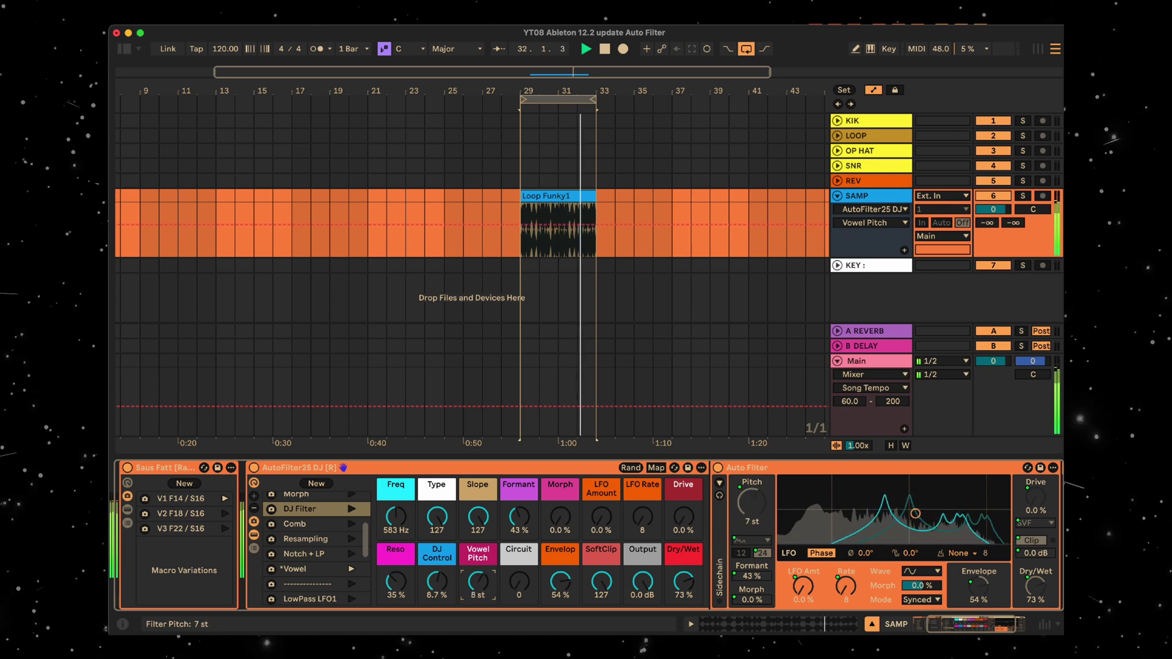
{"action": "left_click_drag", "start_coordinate": [574, 530], "coordinate": [574, 527]}
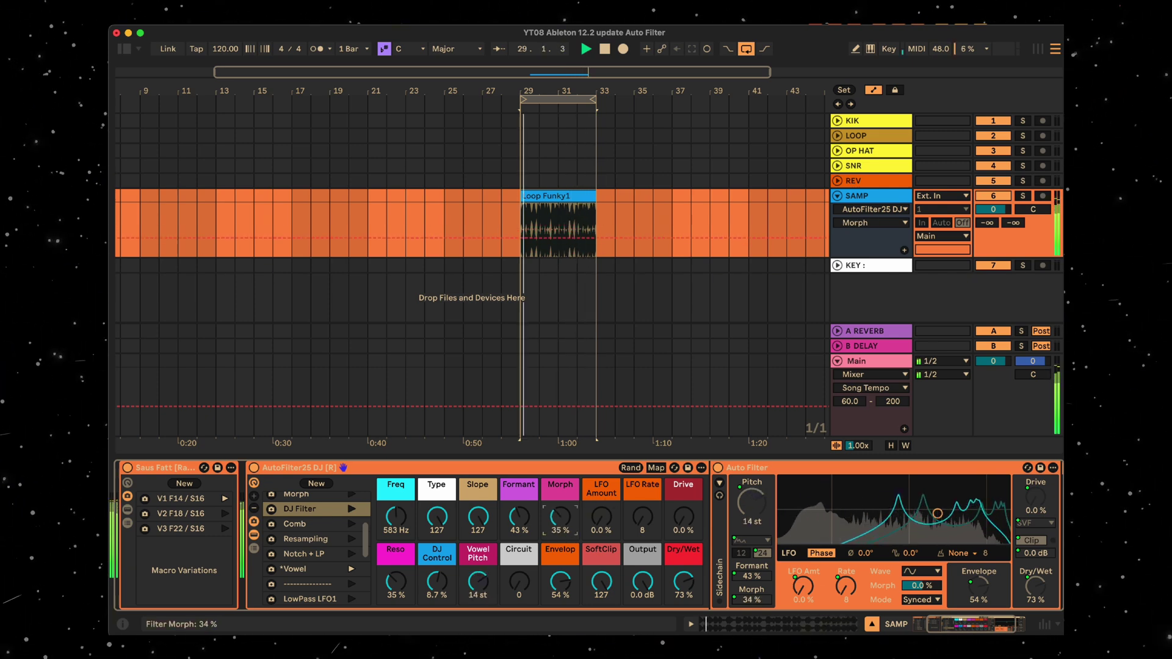
{"action": "left_click_drag", "start_coordinate": [521, 530], "coordinate": [522, 506]}
{"action": "left_click_drag", "start_coordinate": [478, 581], "coordinate": [477, 613]}
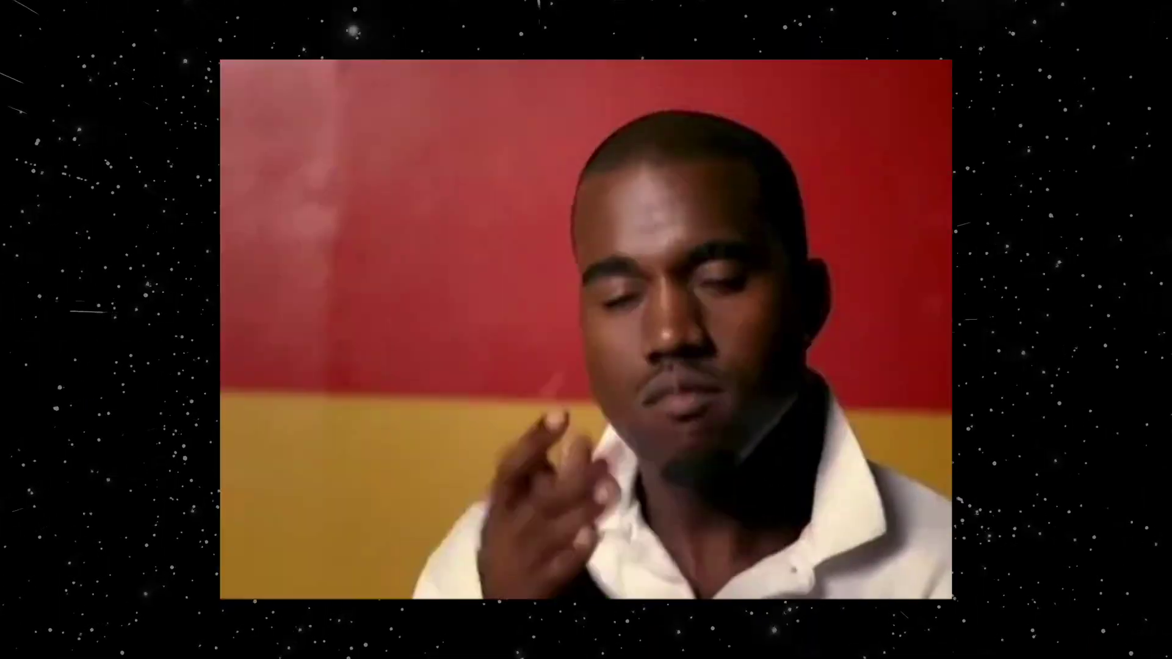